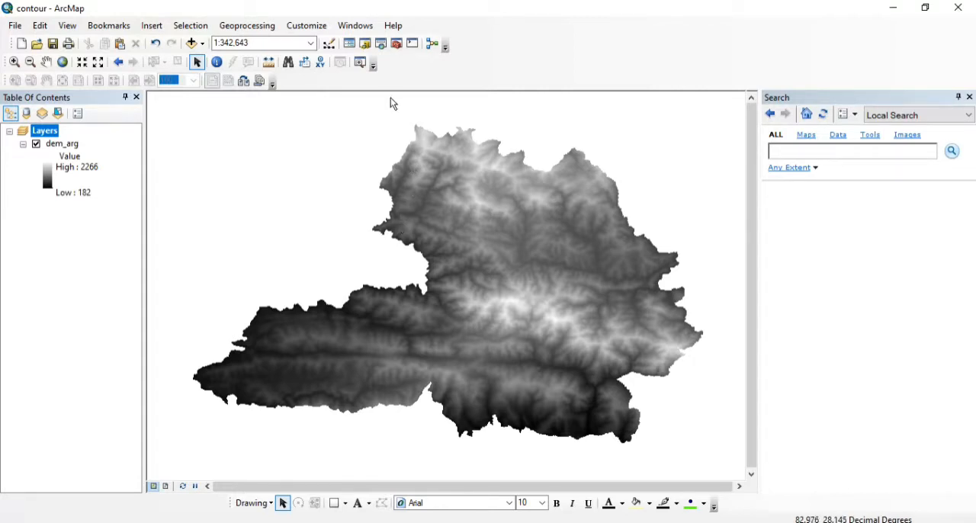
Step: Search the local tools for "contour" and open the Contour (Spatial Analyst) tool
{"action": "left_click", "coordinate": [380, 44]}
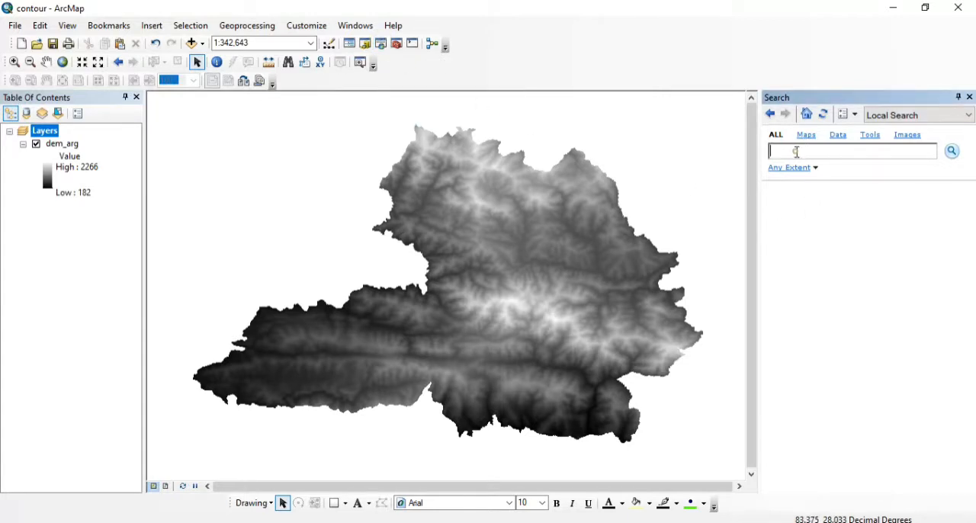
{"action": "type", "text": "contour"}
{"action": "left_click", "coordinate": [951, 151]}
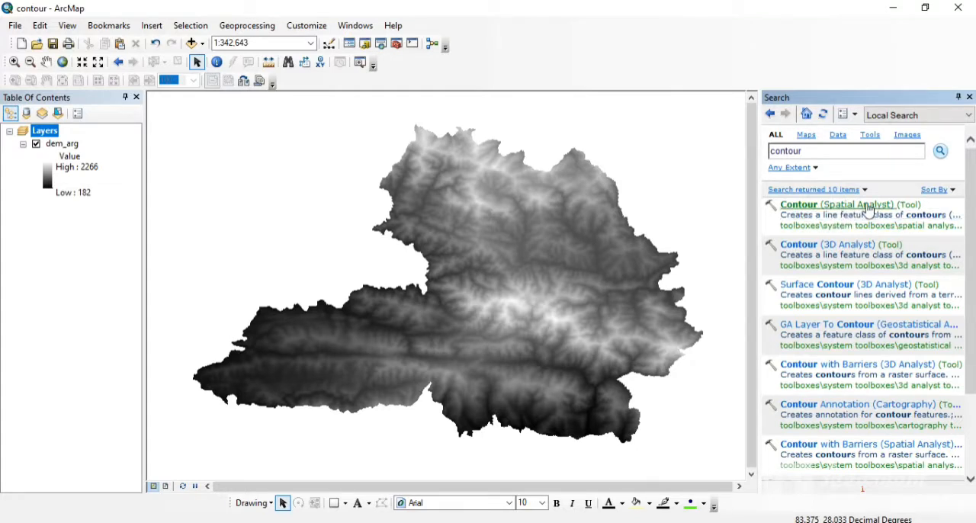
{"action": "left_click", "coordinate": [806, 205]}
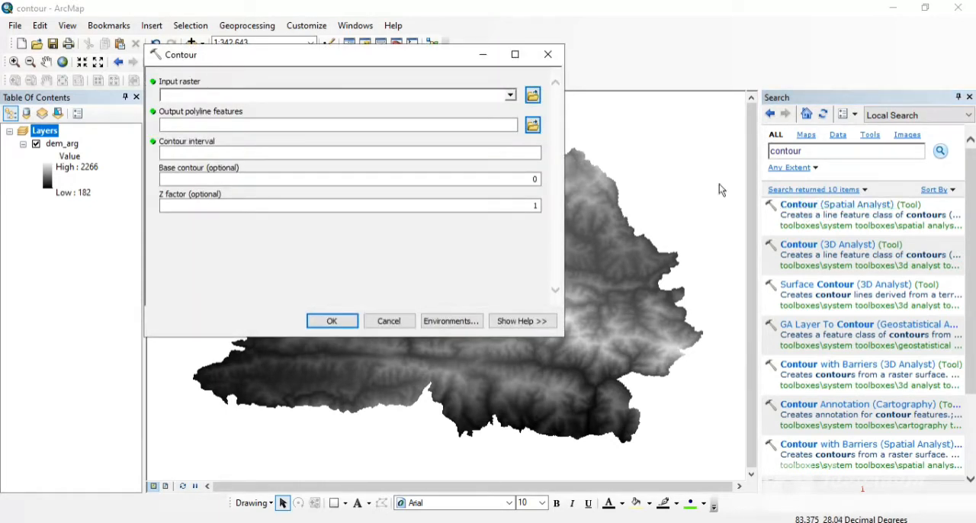
Step: Generate contour lines from the dem_arg raster with a contour interval of 100, and hide the dem_arg layer
{"action": "left_click", "coordinate": [510, 98]}
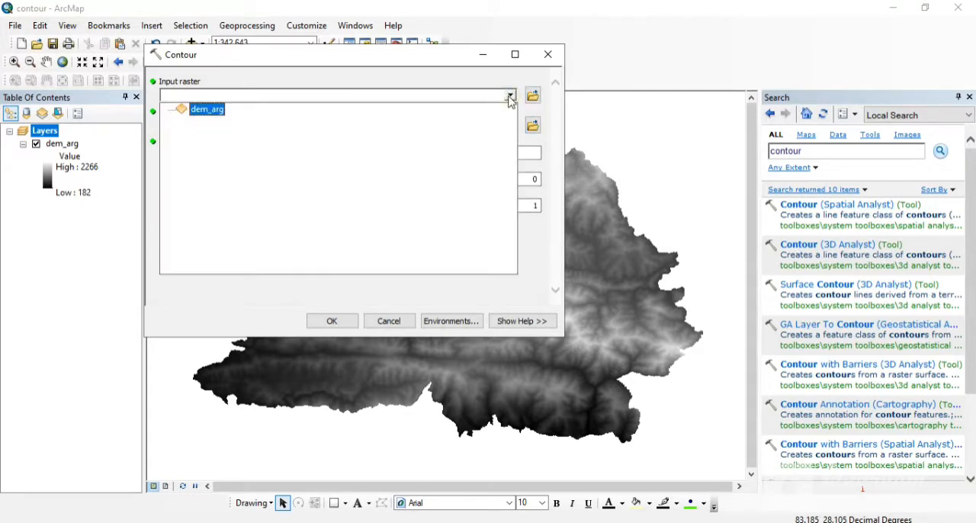
{"action": "left_click", "coordinate": [199, 112]}
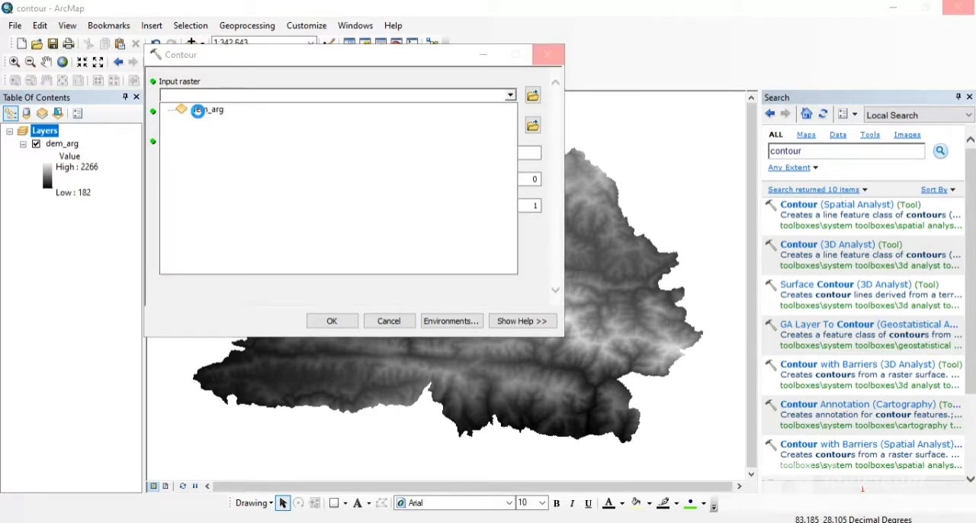
{"action": "left_click", "coordinate": [197, 111]}
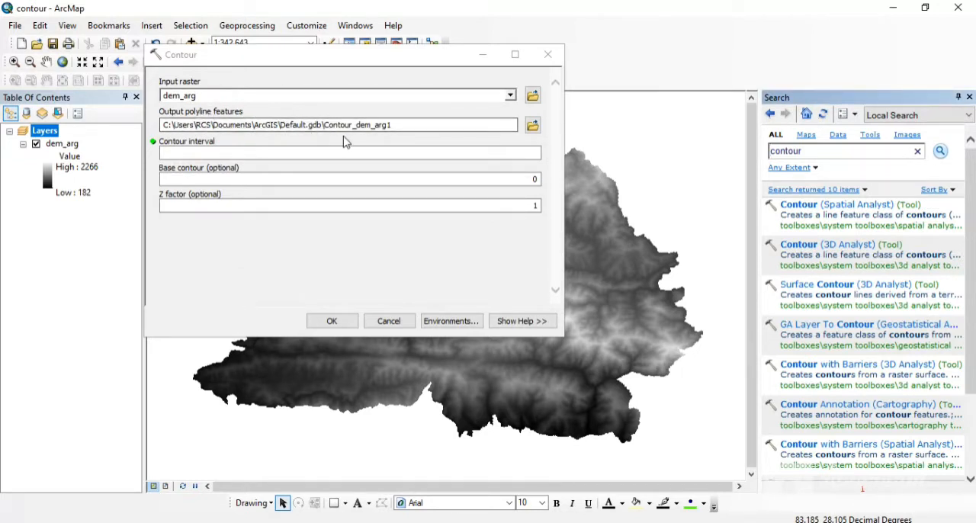
{"action": "left_click", "coordinate": [212, 150]}
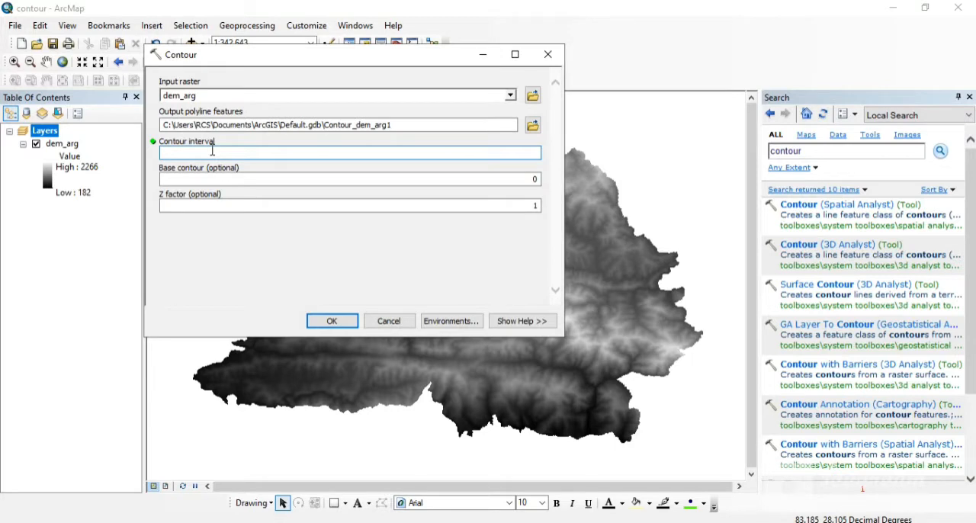
{"action": "type", "text": "100"}
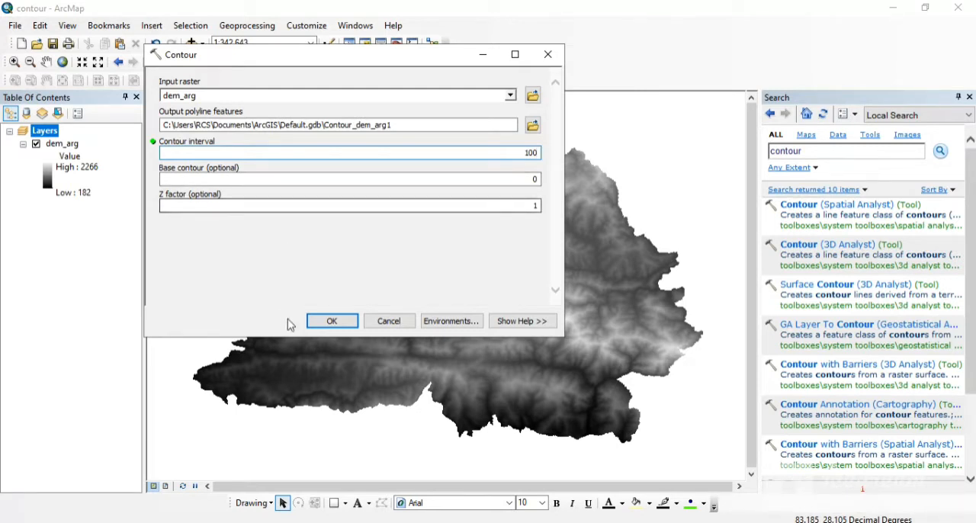
{"action": "left_click", "coordinate": [320, 320]}
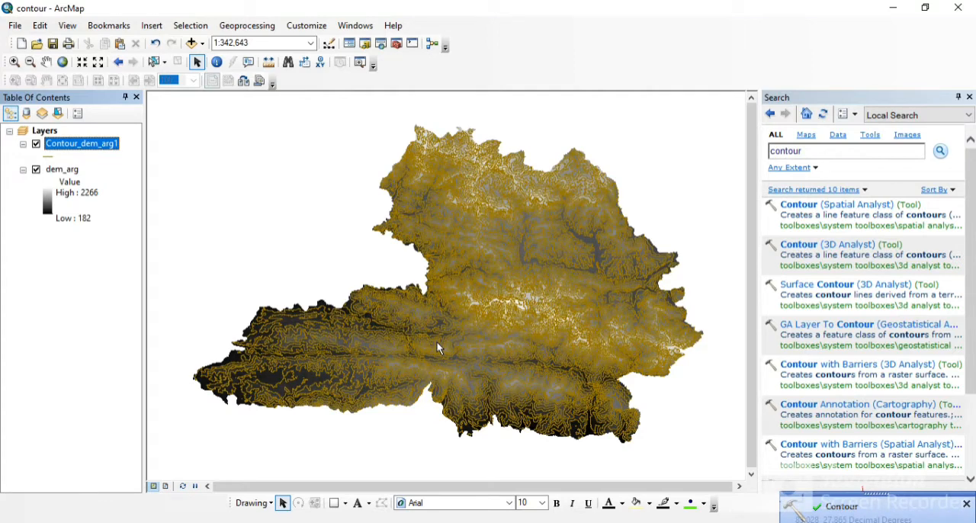
{"action": "left_click", "coordinate": [35, 170]}
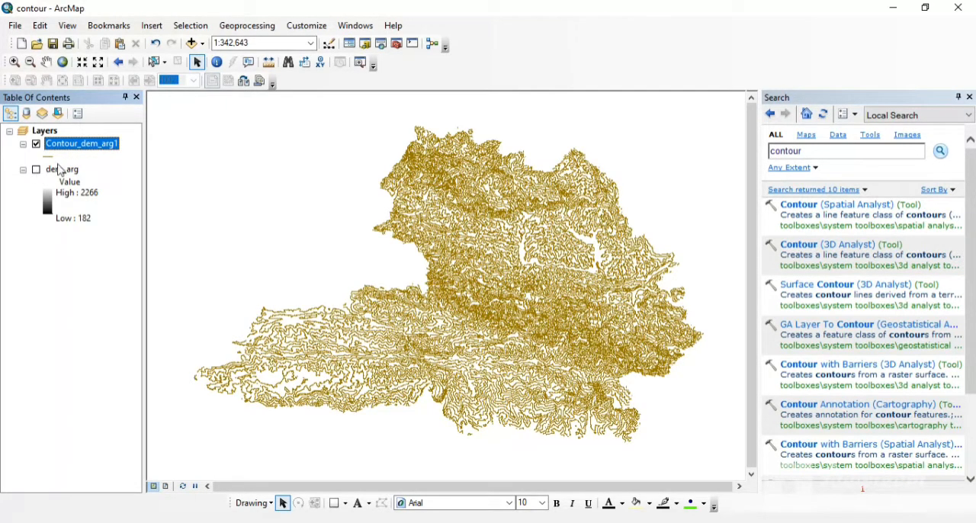
{"action": "left_click", "coordinate": [95, 146]}
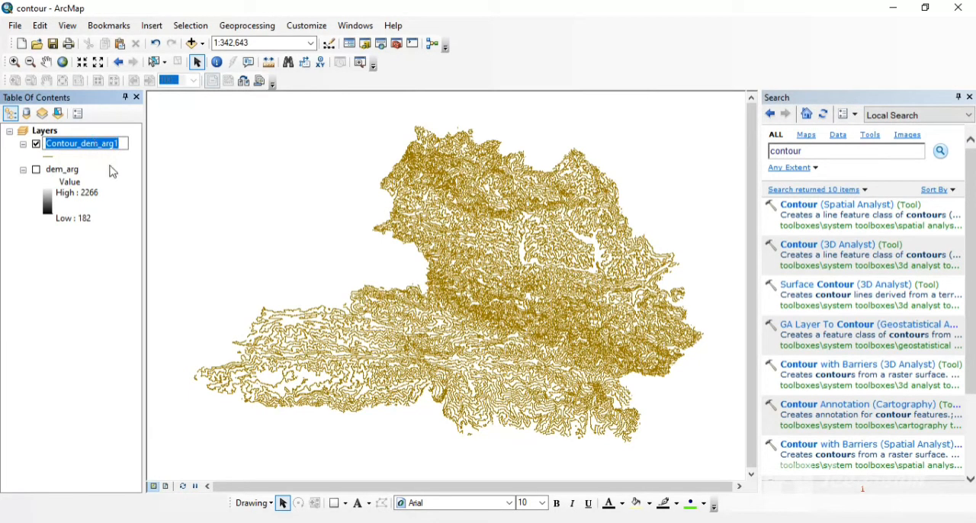
{"action": "left_click", "coordinate": [112, 170]}
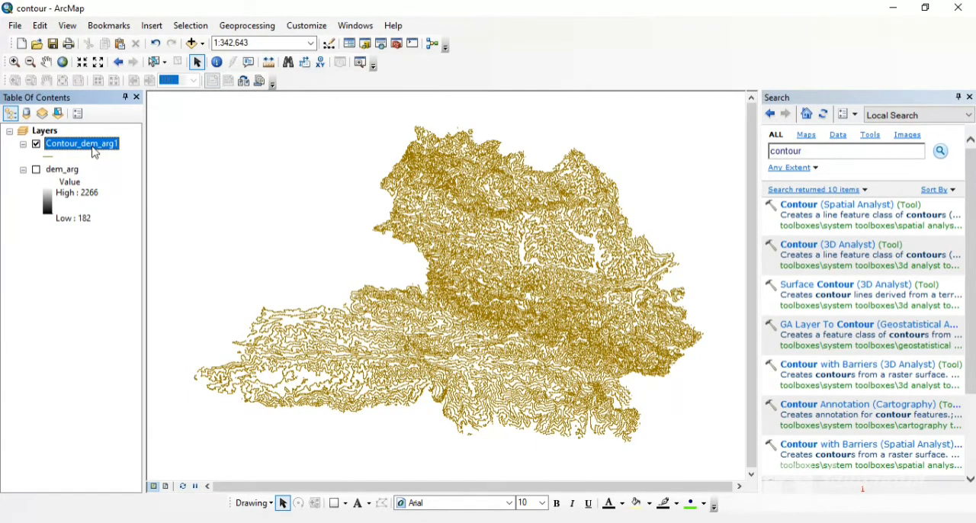
{"action": "left_click", "coordinate": [103, 146]}
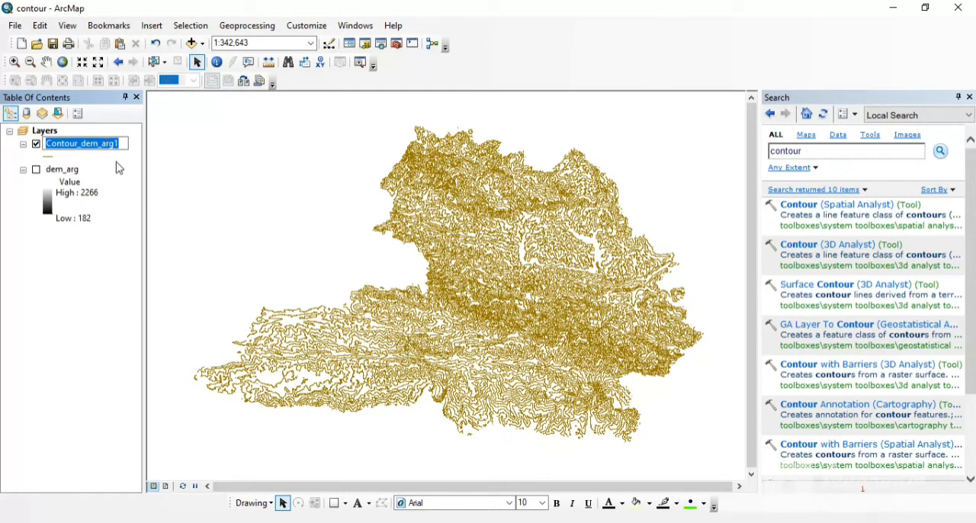
{"action": "left_click", "coordinate": [113, 158]}
Step: Turn on feature labels for the Contour_dem_arg1 layer and close the Search window
{"action": "right_click", "coordinate": [91, 148]}
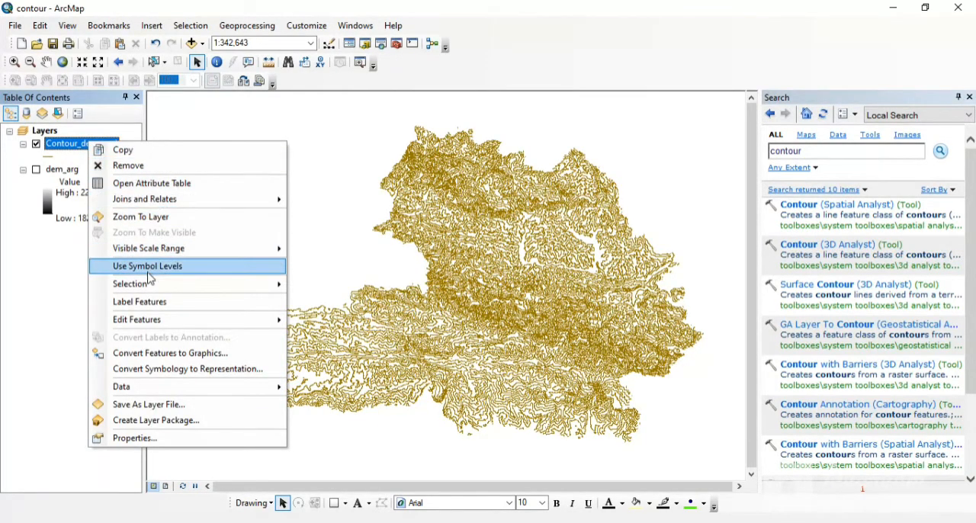
{"action": "left_click", "coordinate": [160, 305]}
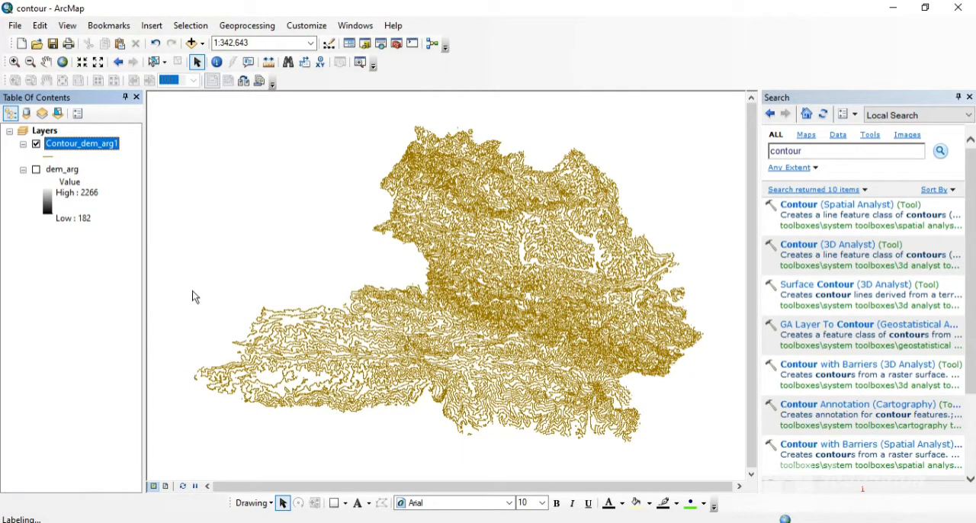
{"action": "right_click", "coordinate": [93, 148]}
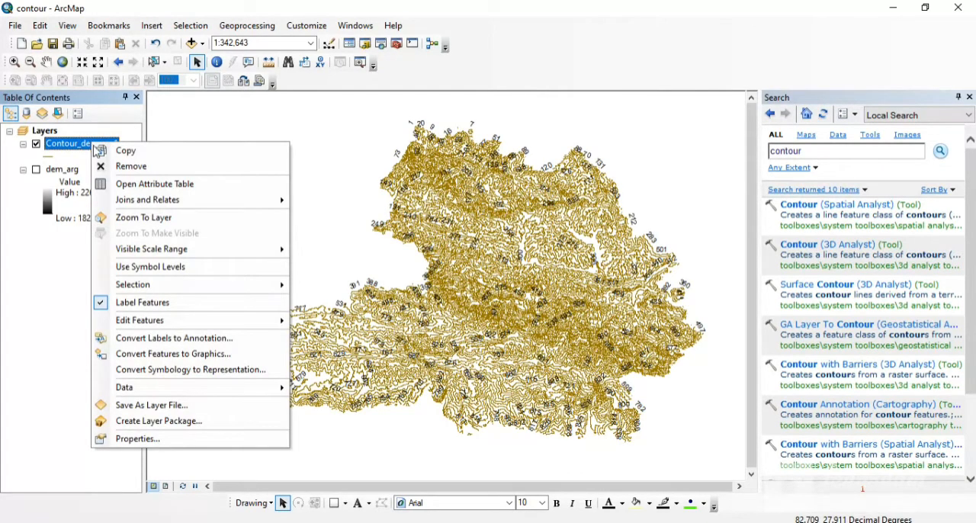
{"action": "left_click", "coordinate": [130, 218]}
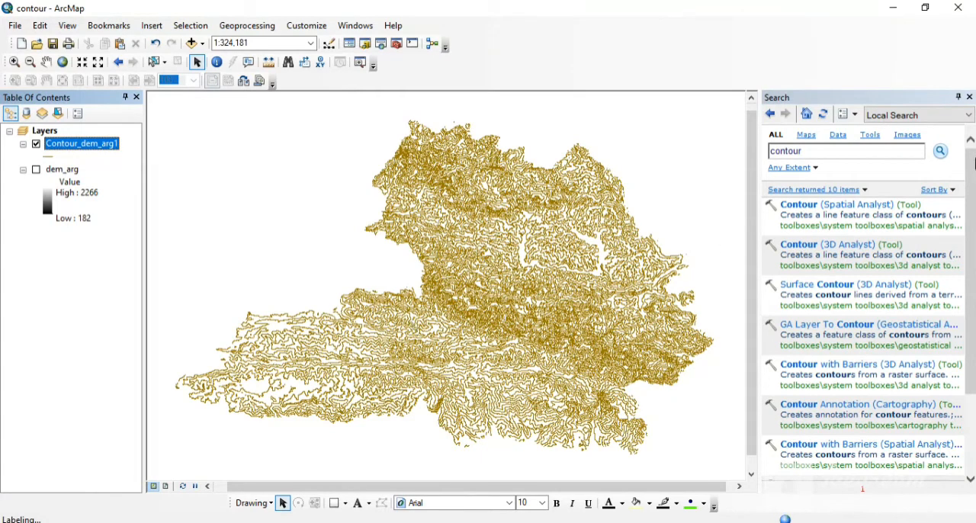
{"action": "left_click", "coordinate": [968, 98]}
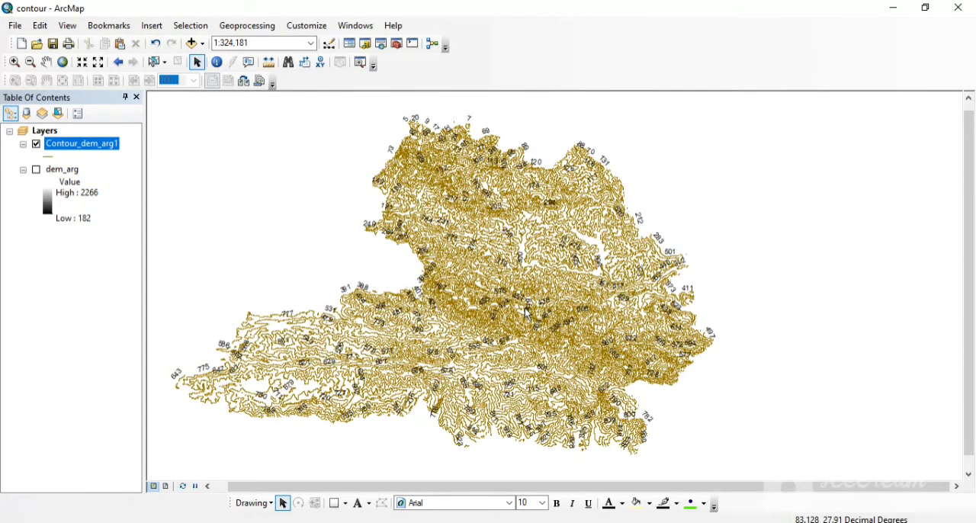
Step: Examine the labelled contour lines around the middle of the map at several larger and smaller scales
{"action": "scroll", "coordinate": [527, 313], "scroll_direction": "up", "scroll_amount": 5}
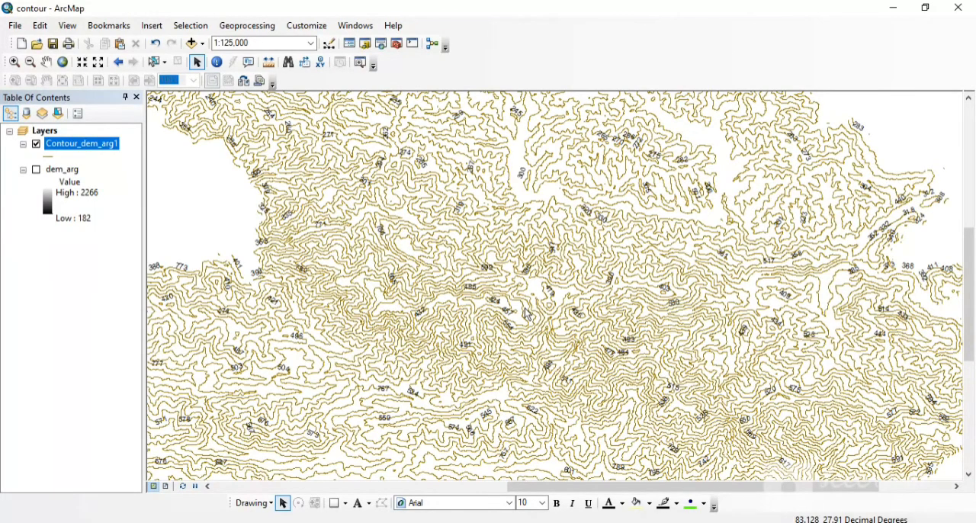
{"action": "scroll", "coordinate": [527, 314], "scroll_direction": "up", "scroll_amount": 5}
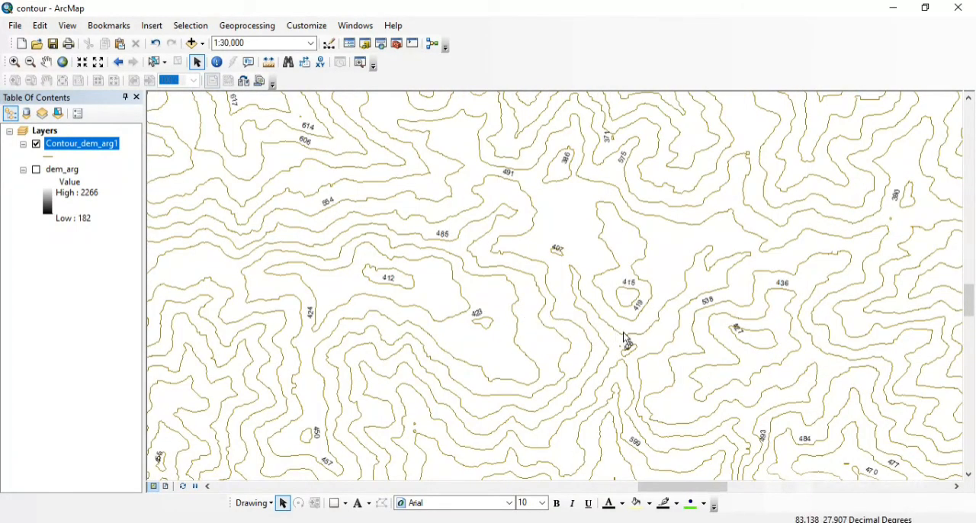
{"action": "scroll", "coordinate": [458, 278], "scroll_direction": "up", "scroll_amount": 2}
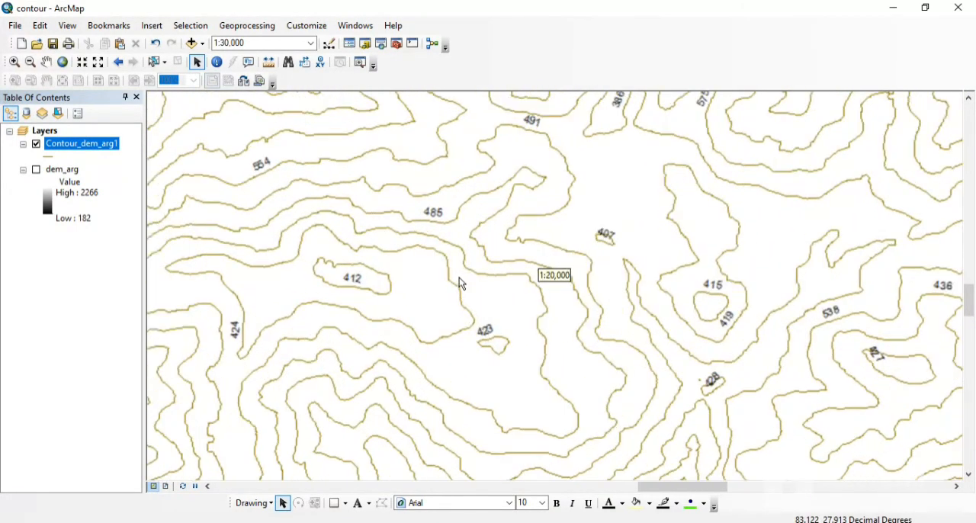
{"action": "scroll", "coordinate": [459, 283], "scroll_direction": "up", "scroll_amount": 1}
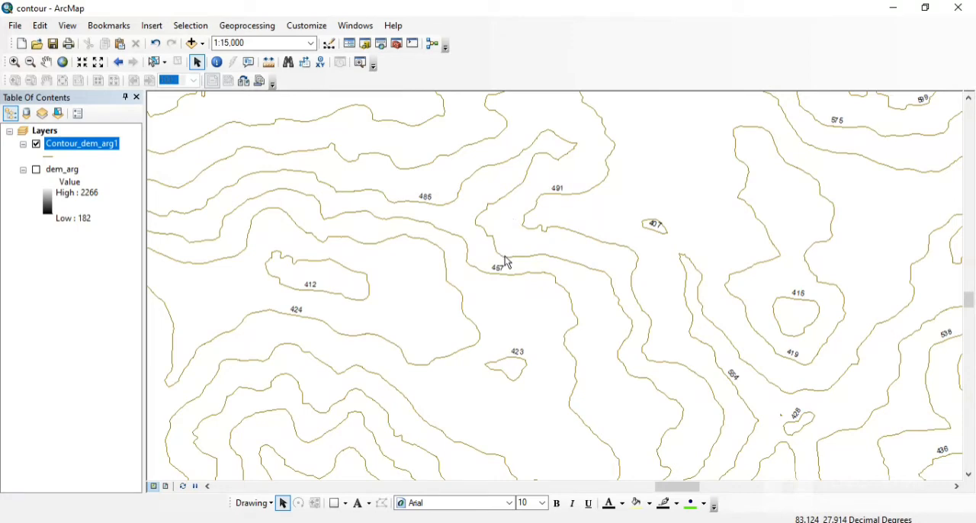
{"action": "scroll", "coordinate": [508, 262], "scroll_direction": "down", "scroll_amount": 1}
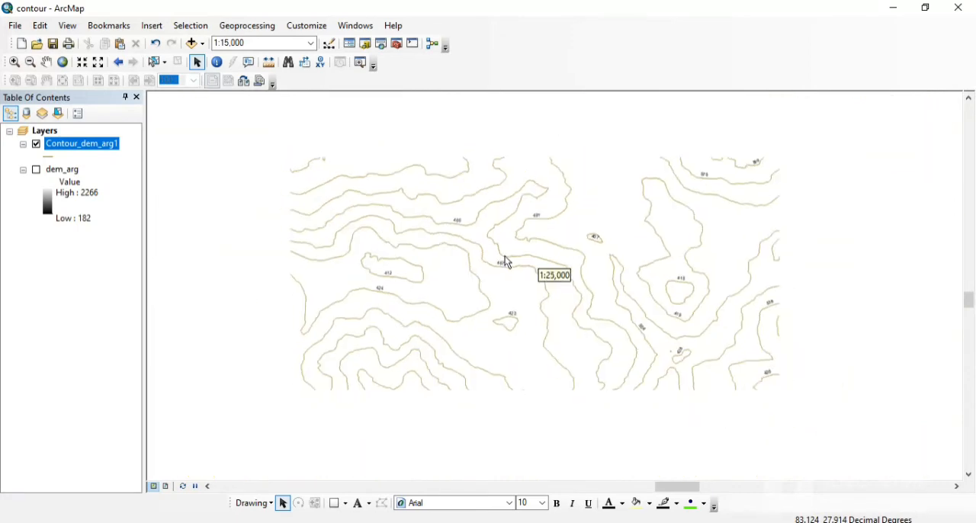
{"action": "scroll", "coordinate": [508, 262], "scroll_direction": "down", "scroll_amount": 1}
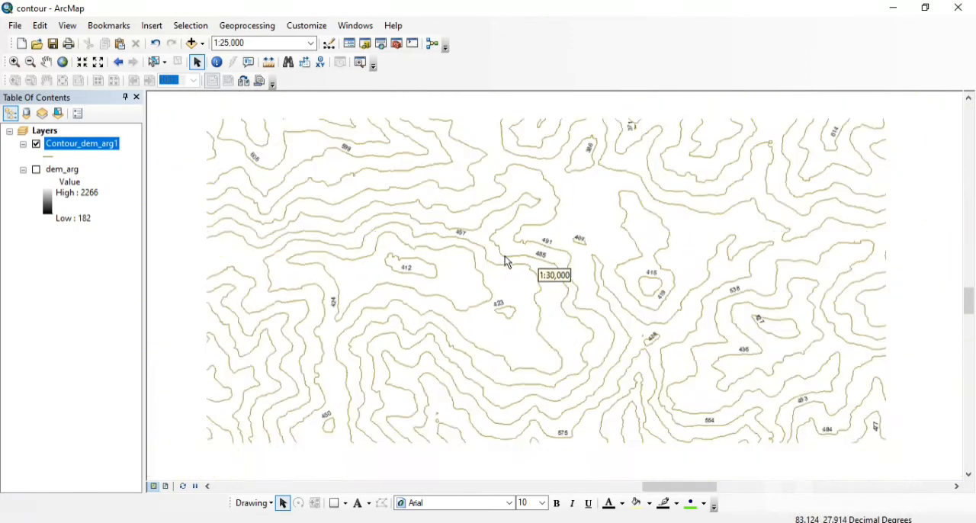
{"action": "scroll", "coordinate": [508, 262], "scroll_direction": "down", "scroll_amount": 1}
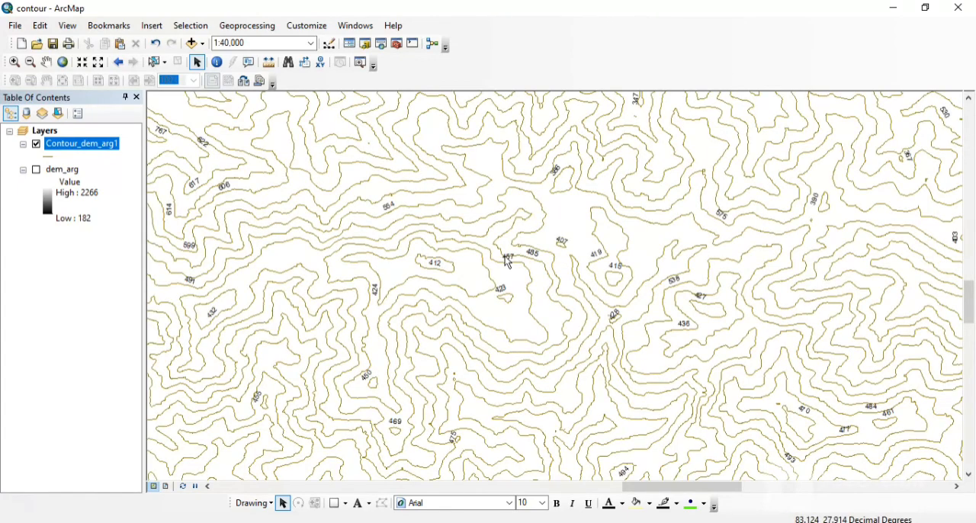
{"action": "scroll", "coordinate": [508, 262], "scroll_direction": "down", "scroll_amount": 2}
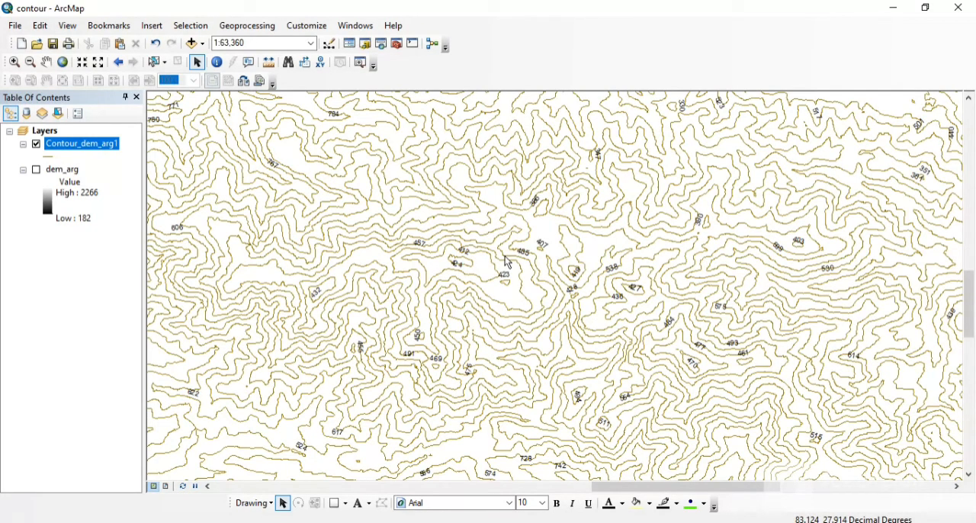
{"action": "scroll", "coordinate": [491, 276], "scroll_direction": "down", "scroll_amount": 2}
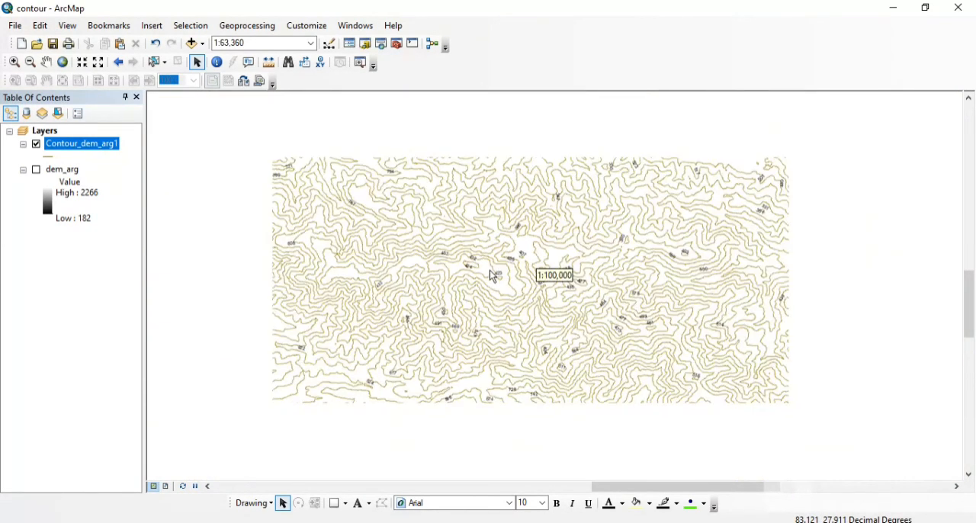
{"action": "scroll", "coordinate": [492, 276], "scroll_direction": "up", "scroll_amount": 5}
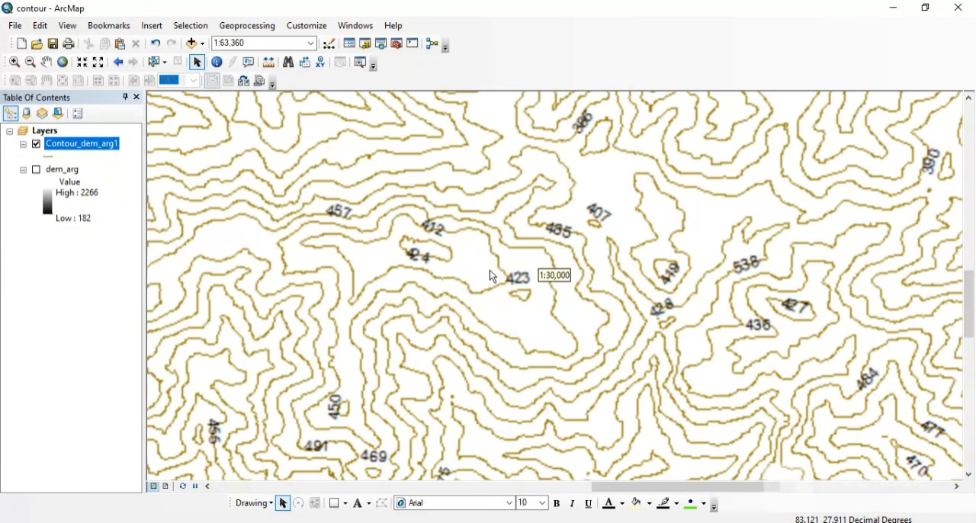